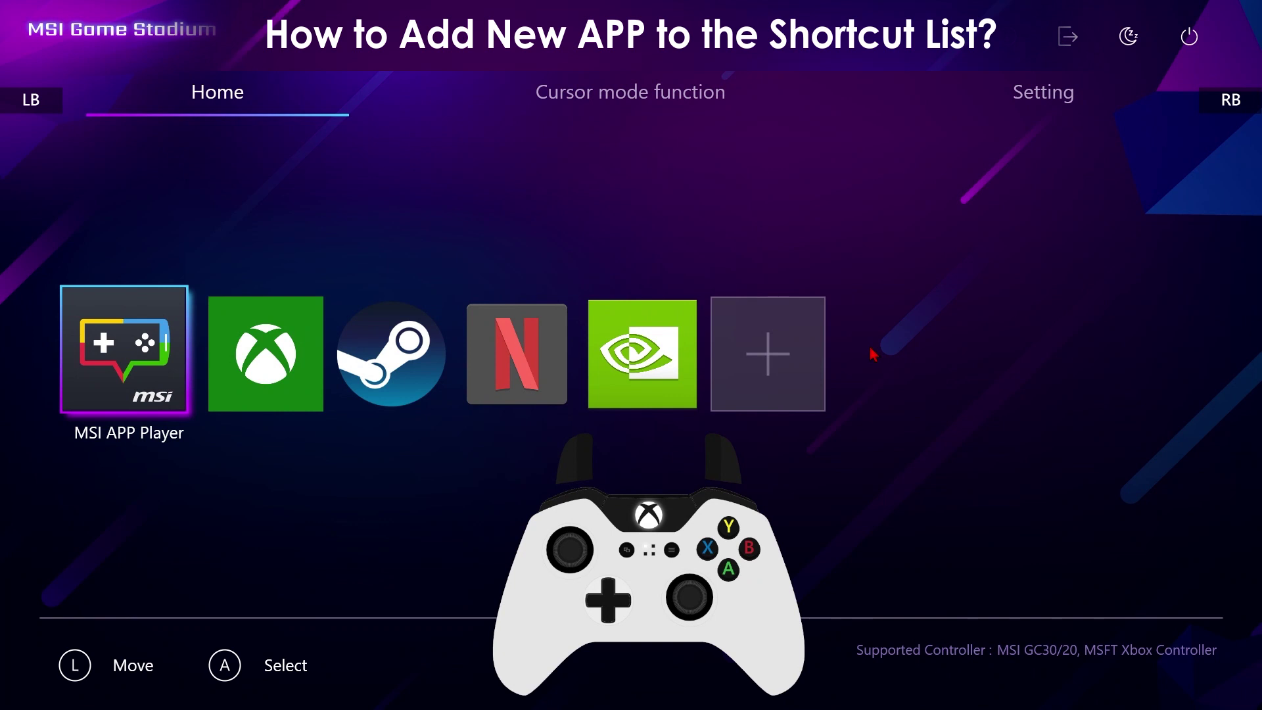
Move along the Home shortcut row to the + Add tile and open its file picker.
key("Right")
key("Right")
key("Right")
key("Right")
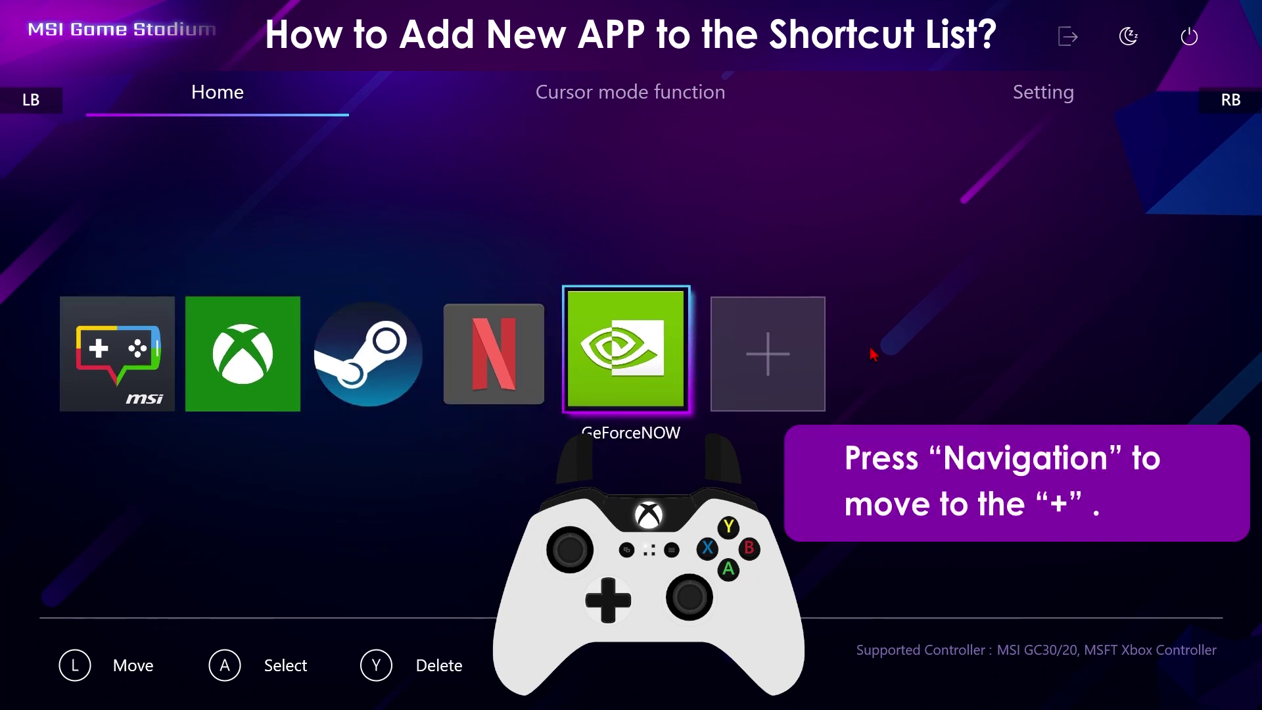
key("Right")
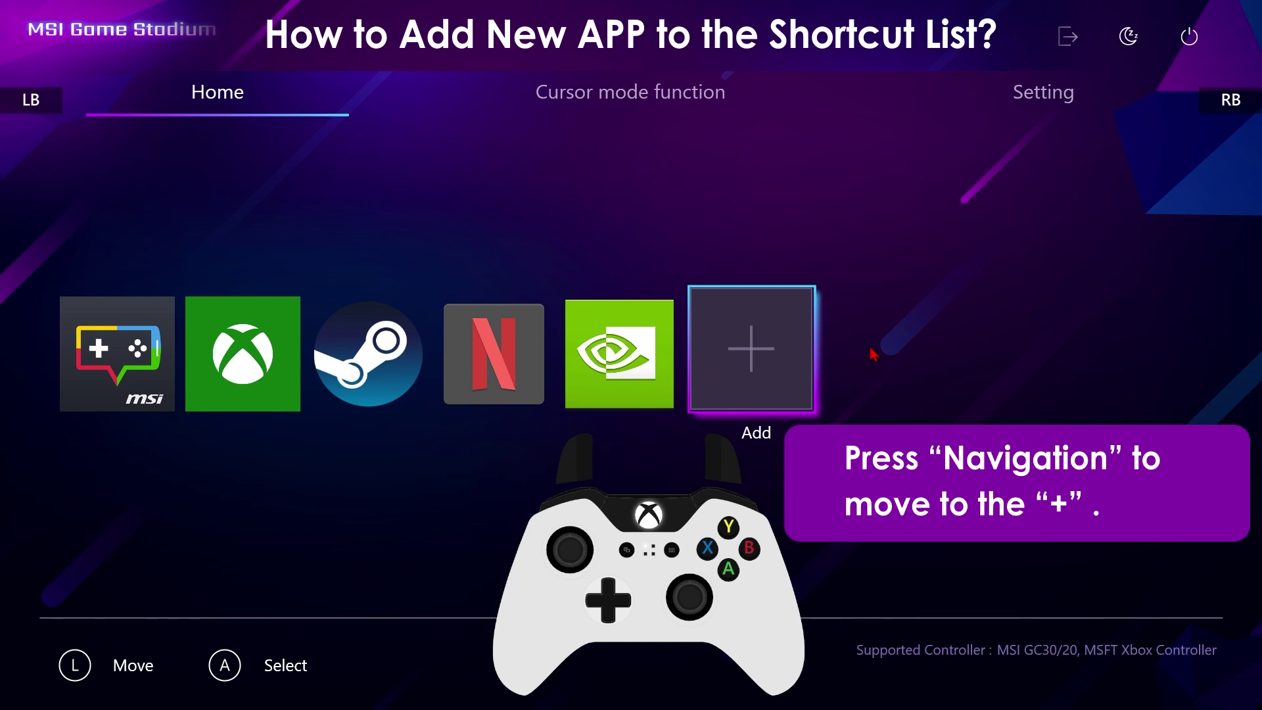
key("Return")
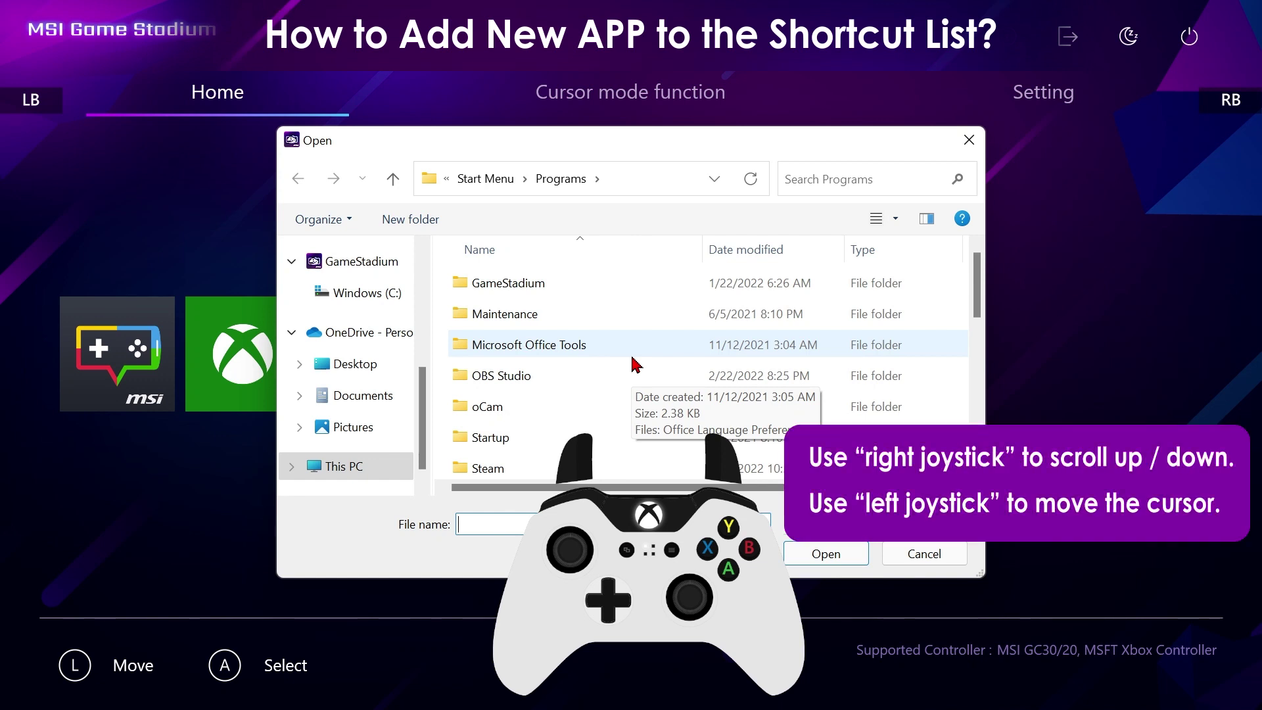
Pick Google Chrome from the Start Menu Programs folder and add it as a shortcut.
scroll(635, 366, "down", 5)
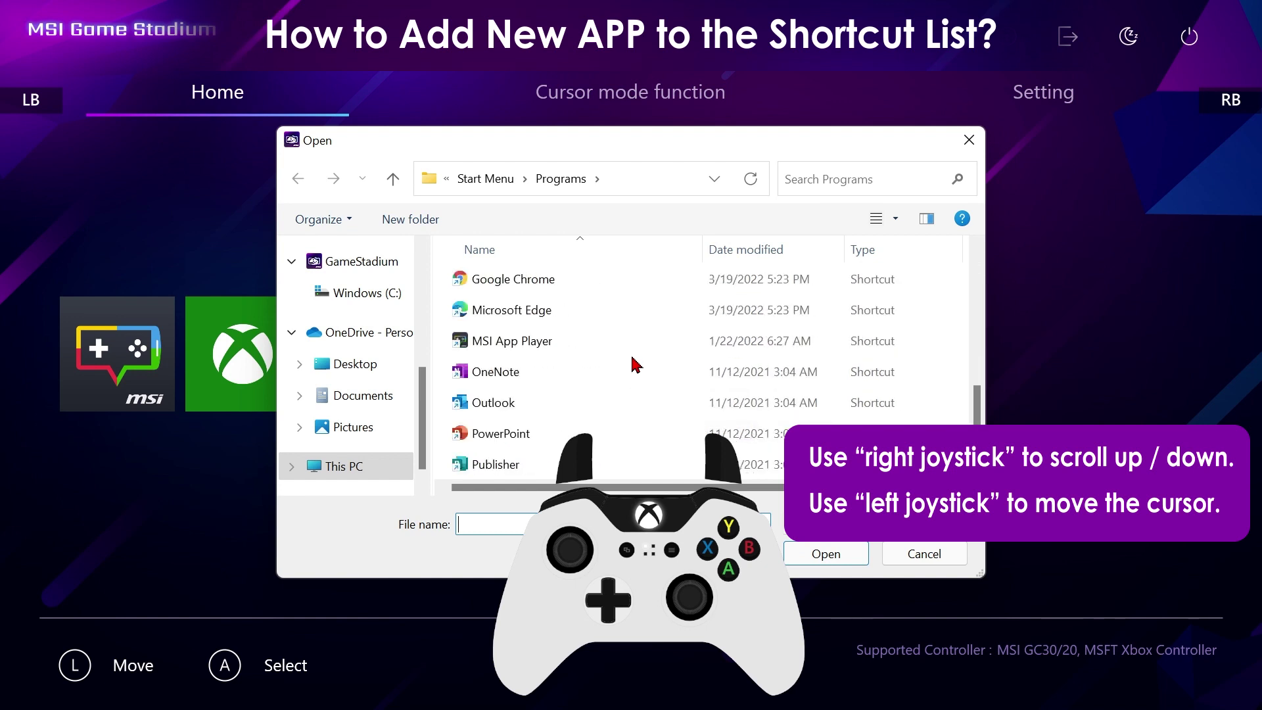
left_click(584, 294)
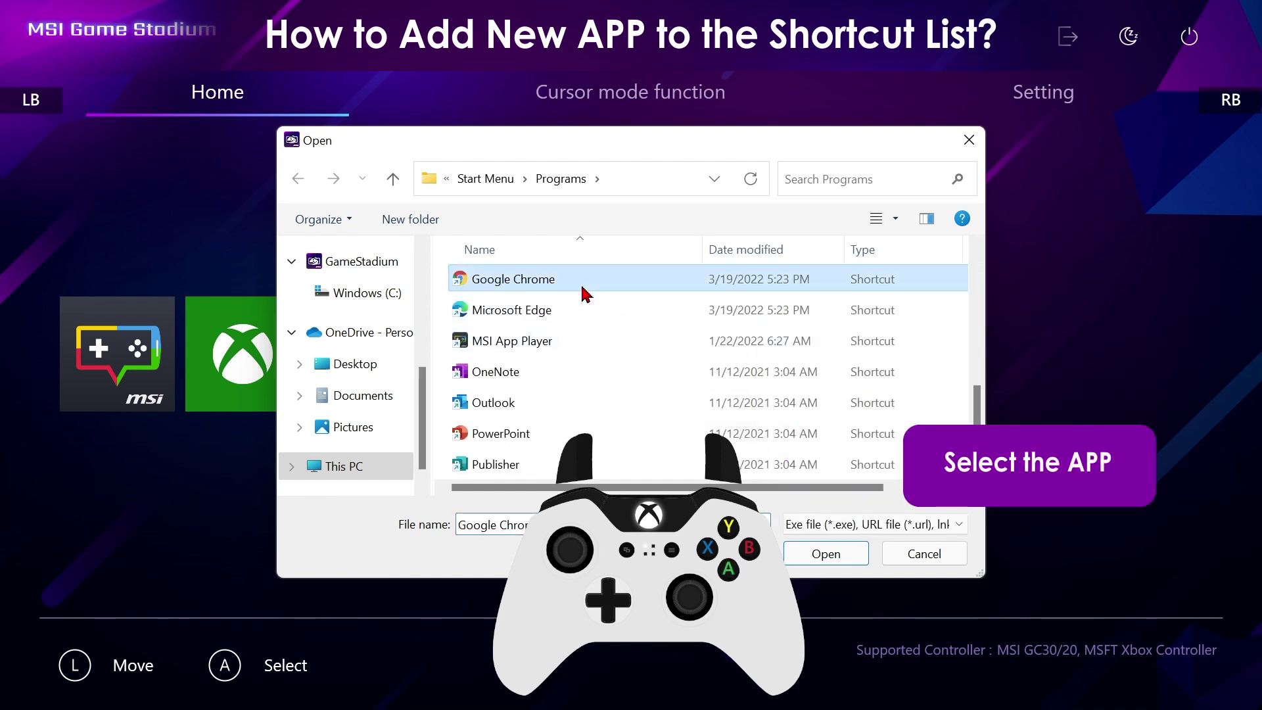
left_click(847, 555)
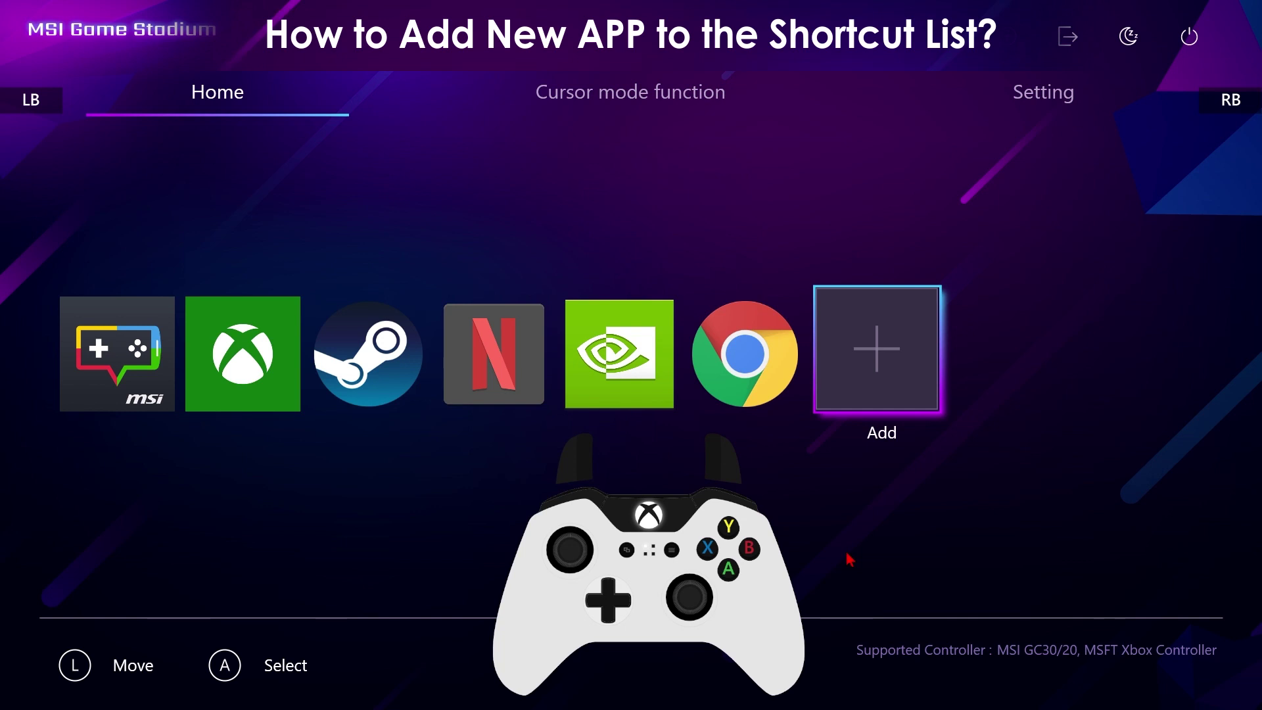
Delete the Google Chrome shortcut tile, confirming Yes in the Delete APP Shortcut dialog.
key("Left")
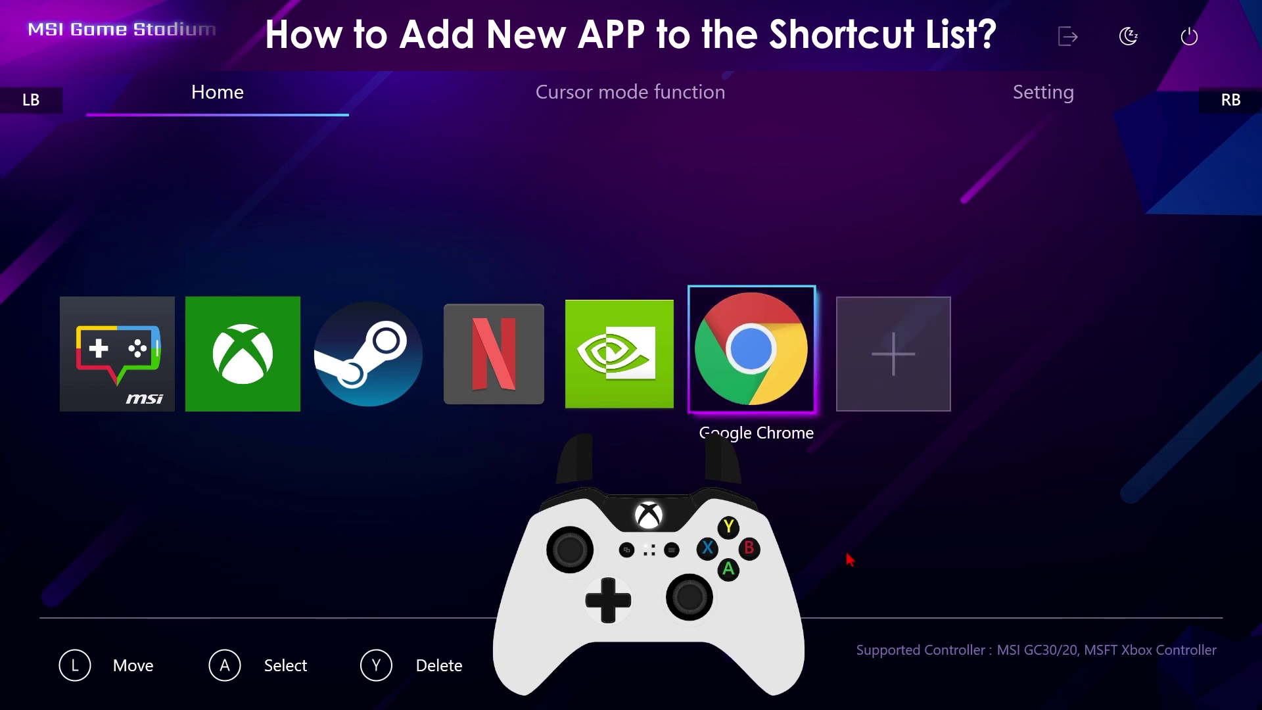
key("y")
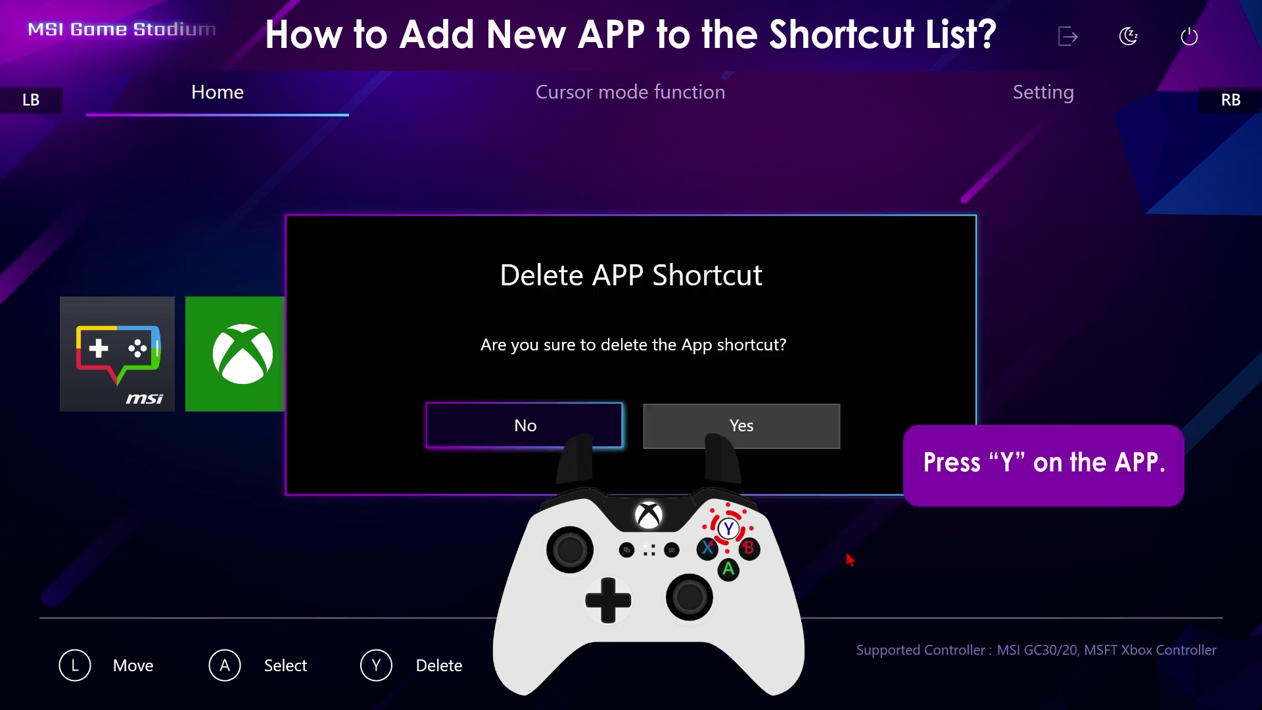
key("Right")
key("Return")
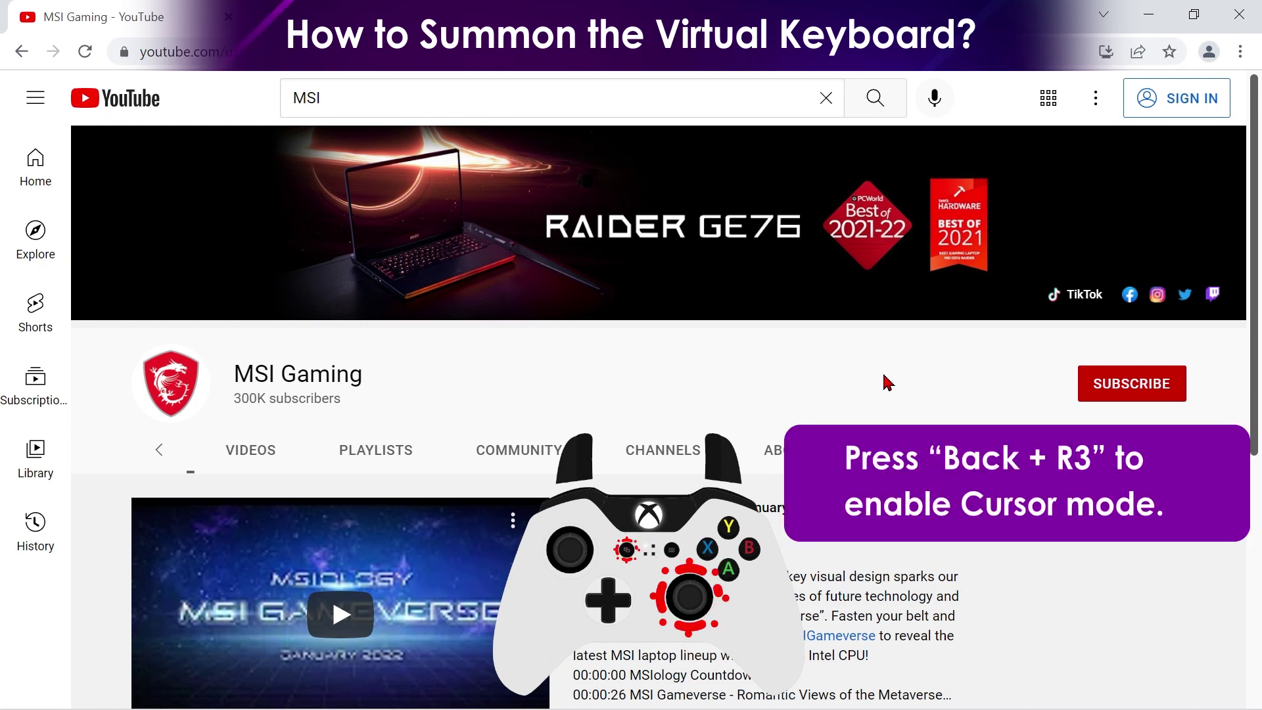
Open the MSI Gaming channel's search field and bring up the Windows On-Screen Keyboard.
scroll(888, 383, "down", 1)
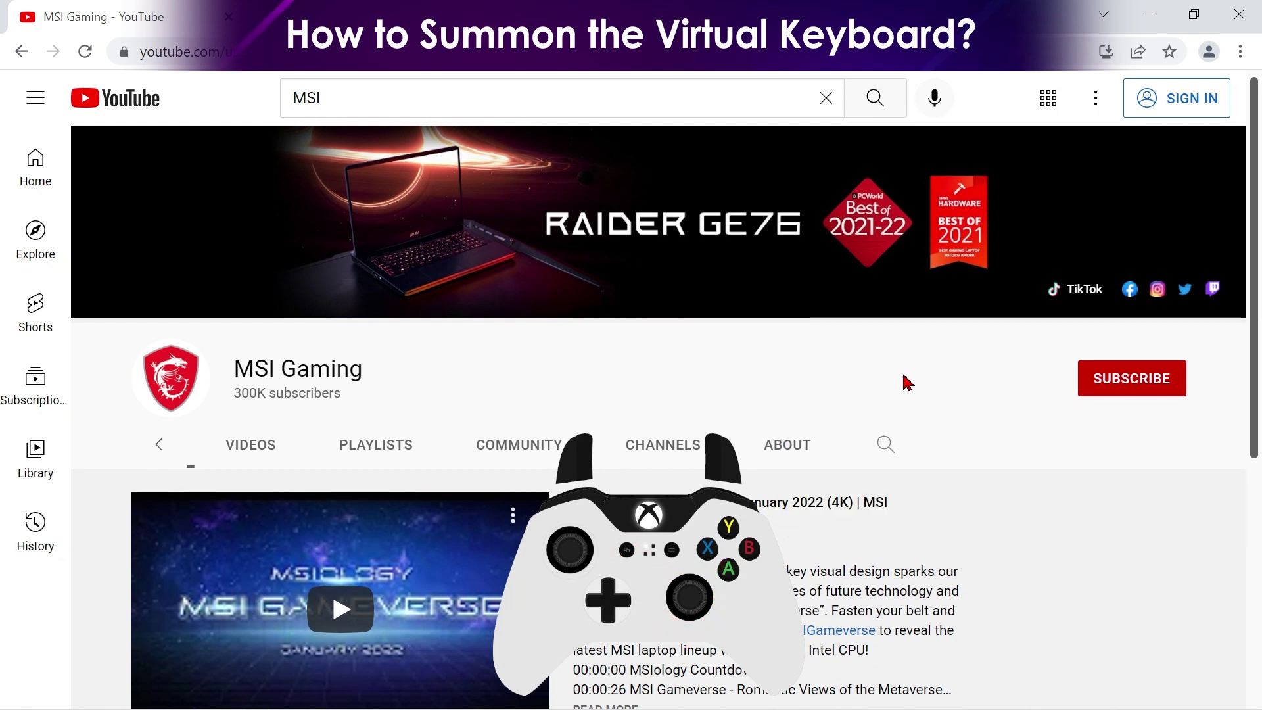
left_click(873, 445)
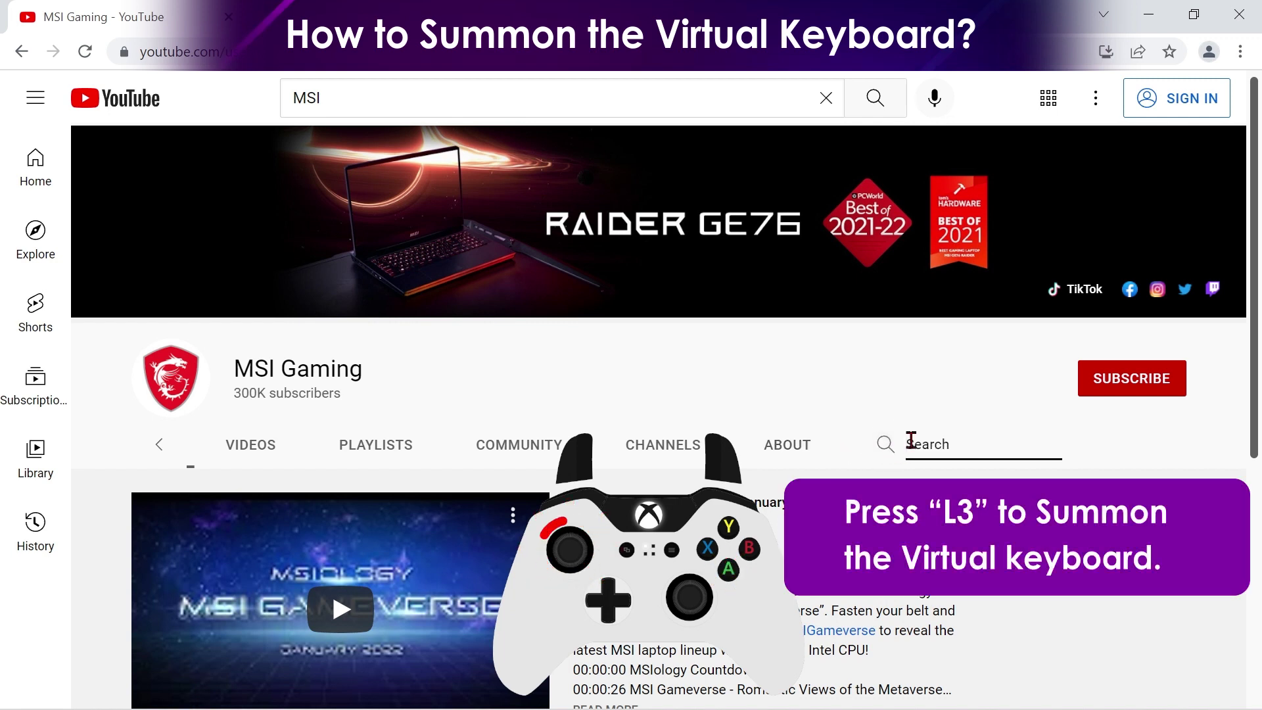
key("ctrl+super+o")
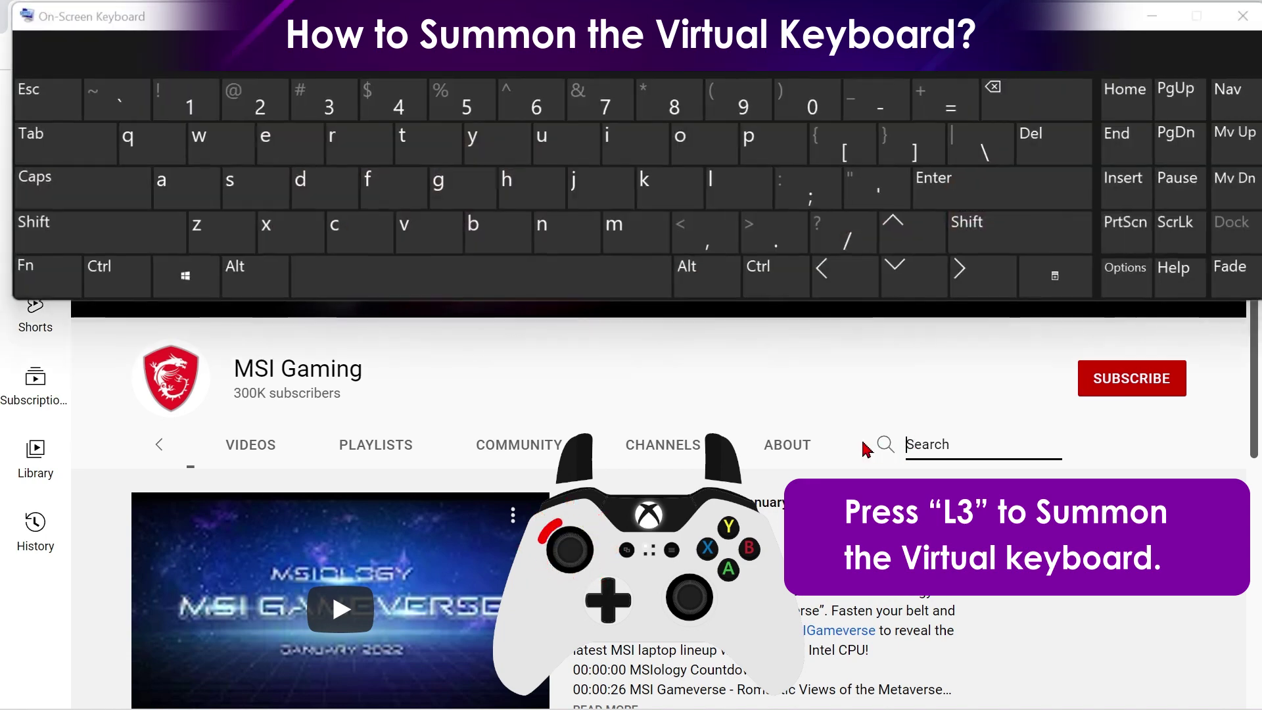
Enter 'trident s' on the on-screen keyboard, run the channel search, then close the keyboard.
left_click(421, 156)
left_click(358, 146)
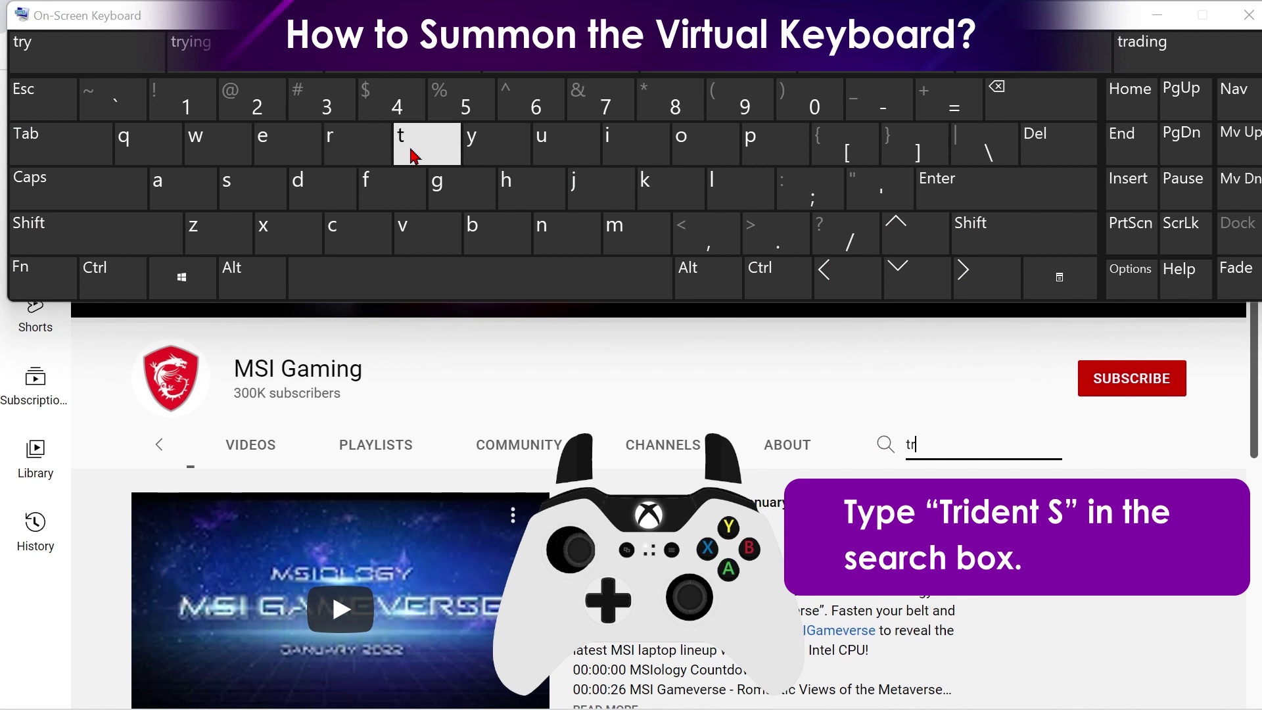
left_click(625, 155)
left_click(302, 184)
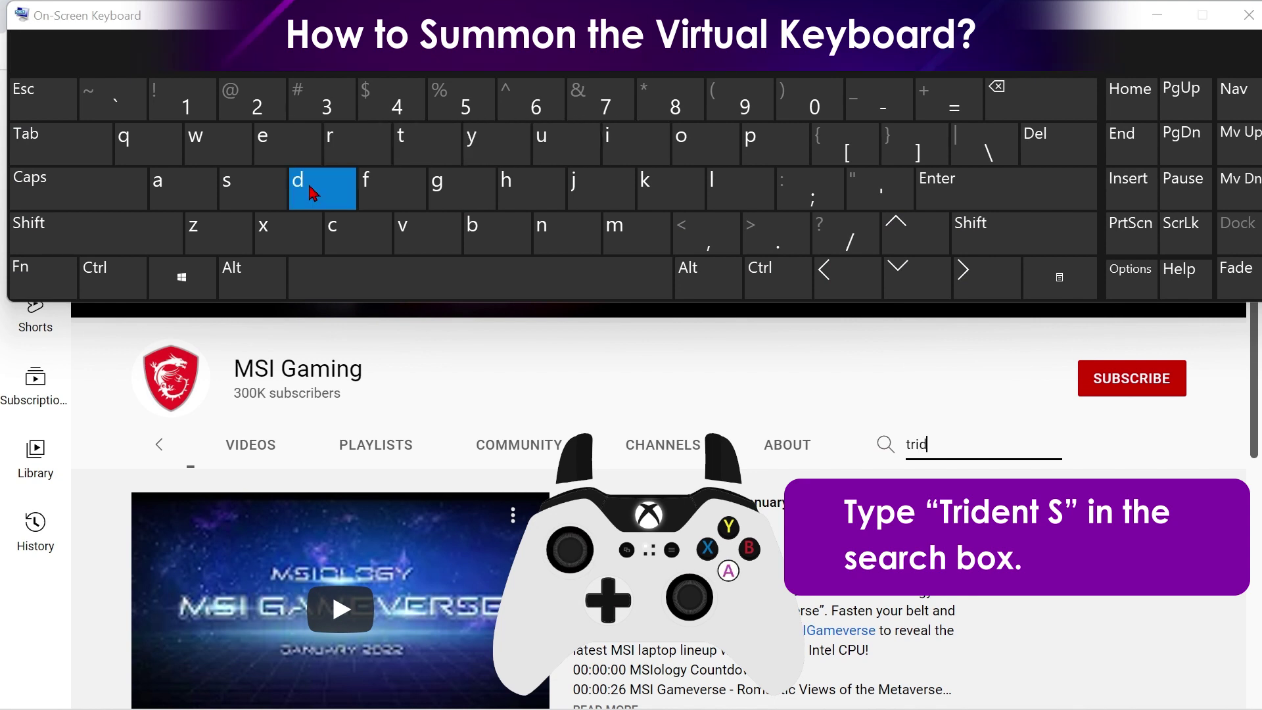
left_click(267, 137)
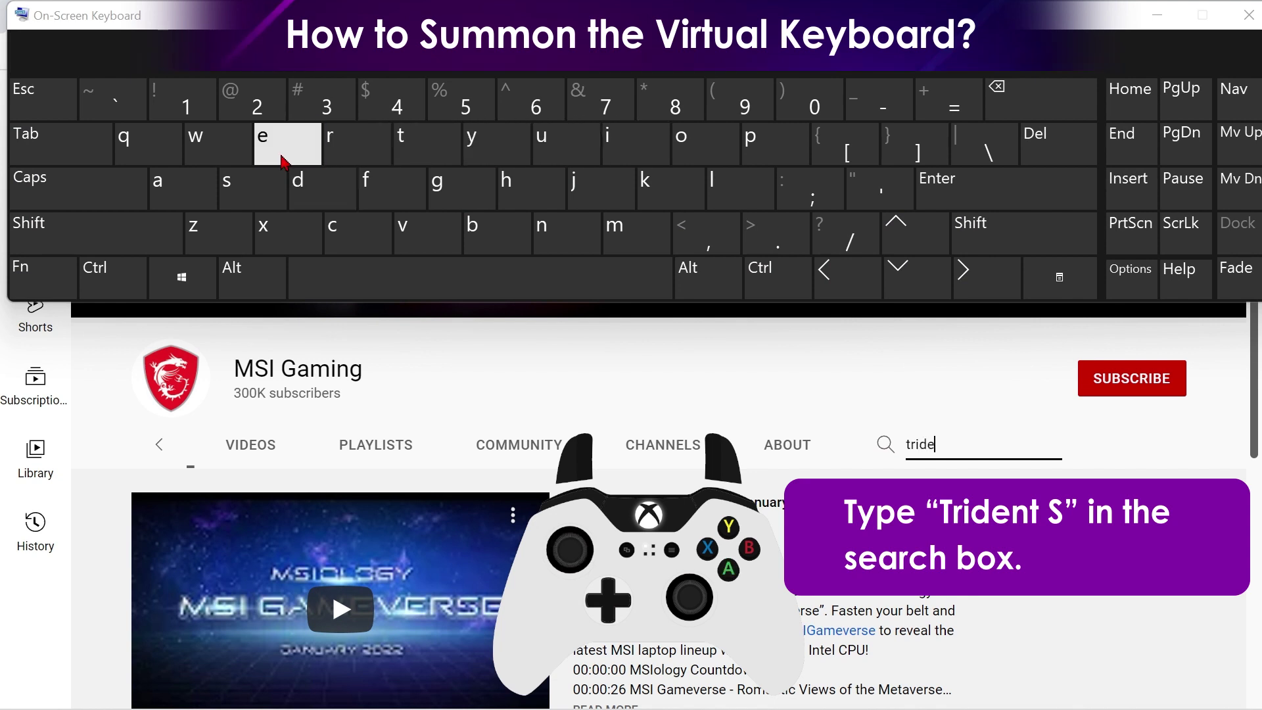
left_click(564, 239)
type("t")
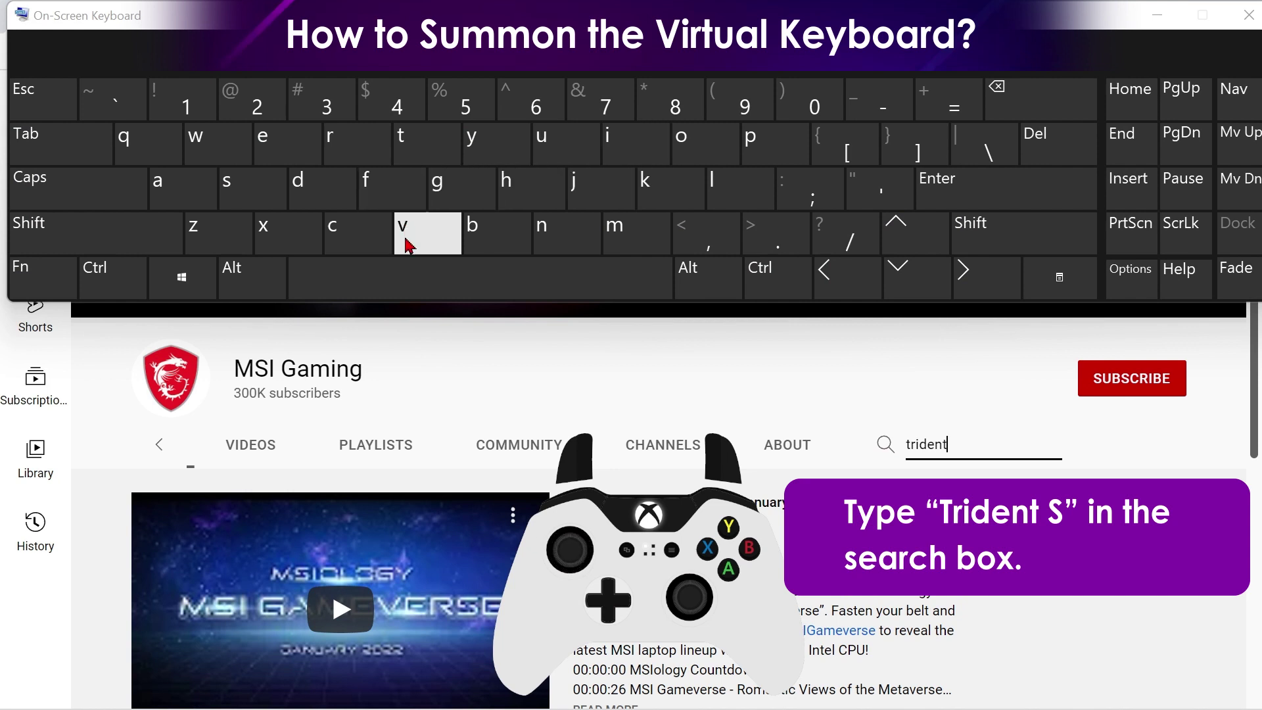
left_click(411, 282)
left_click(266, 192)
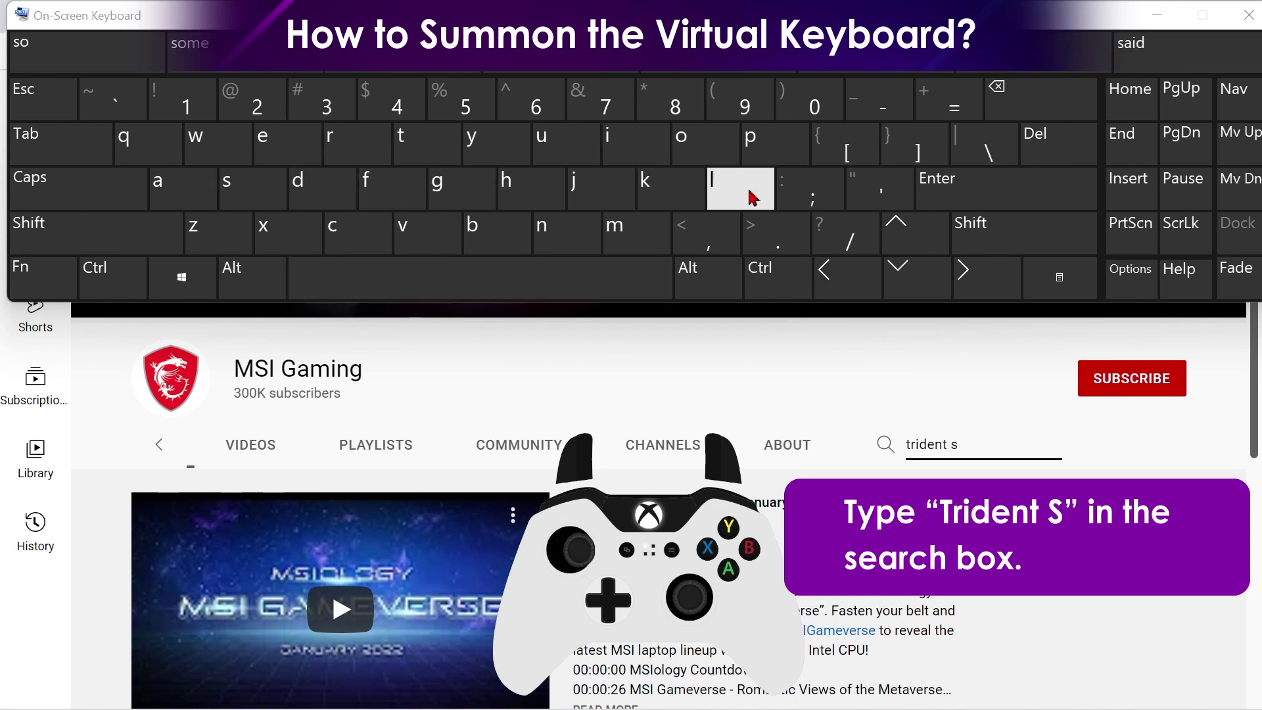
left_click(993, 197)
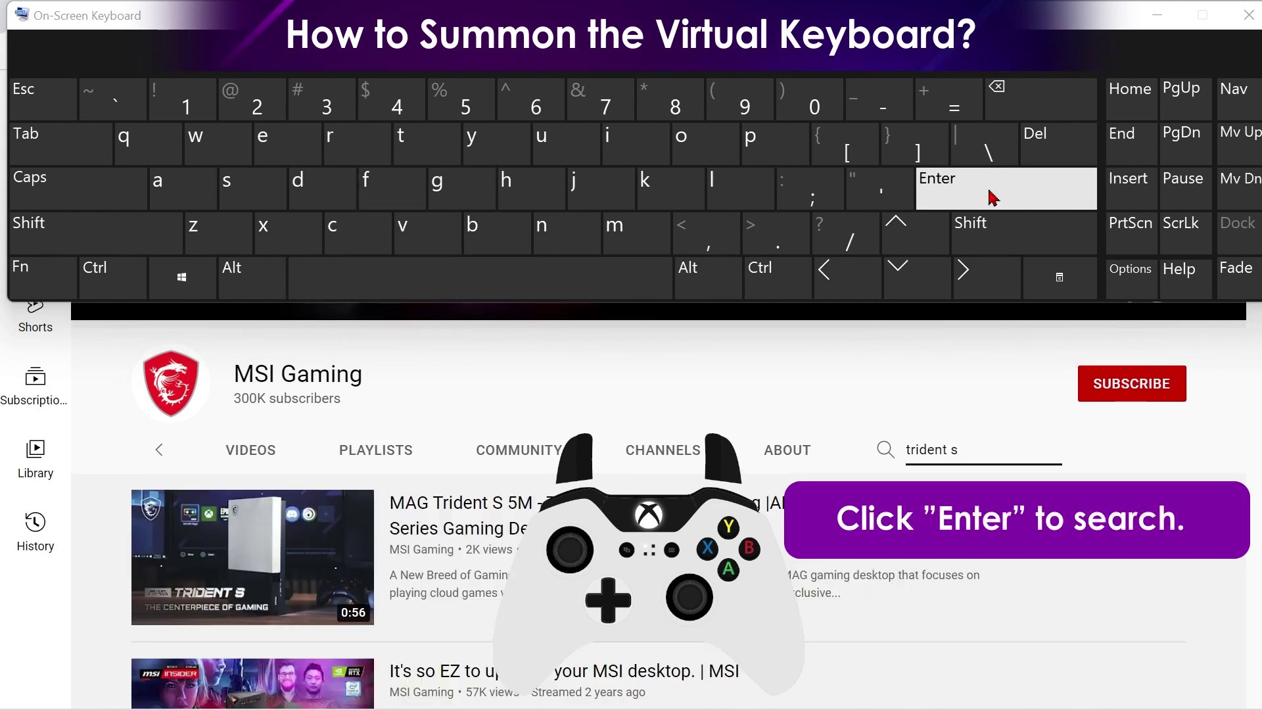
left_click(1246, 14)
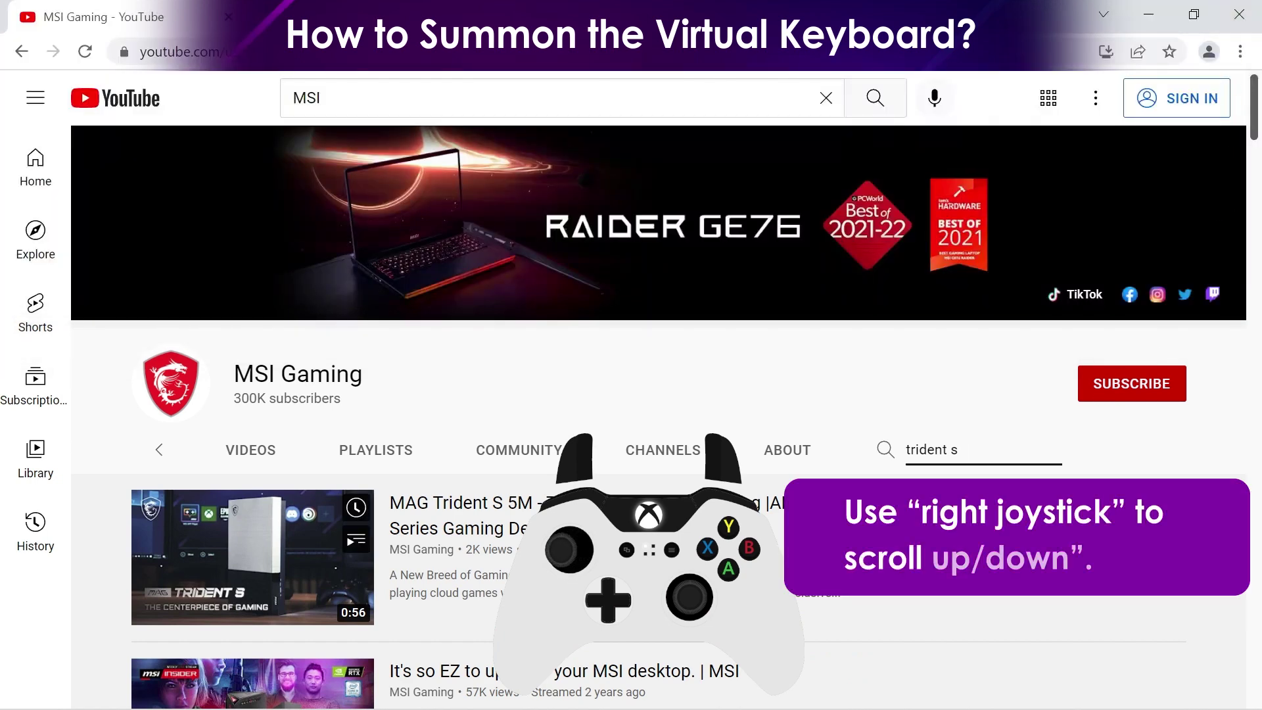
Play the MAG Trident S video from the channel search results.
scroll(253, 557, "down", 5)
scroll(253, 558, "up", 5)
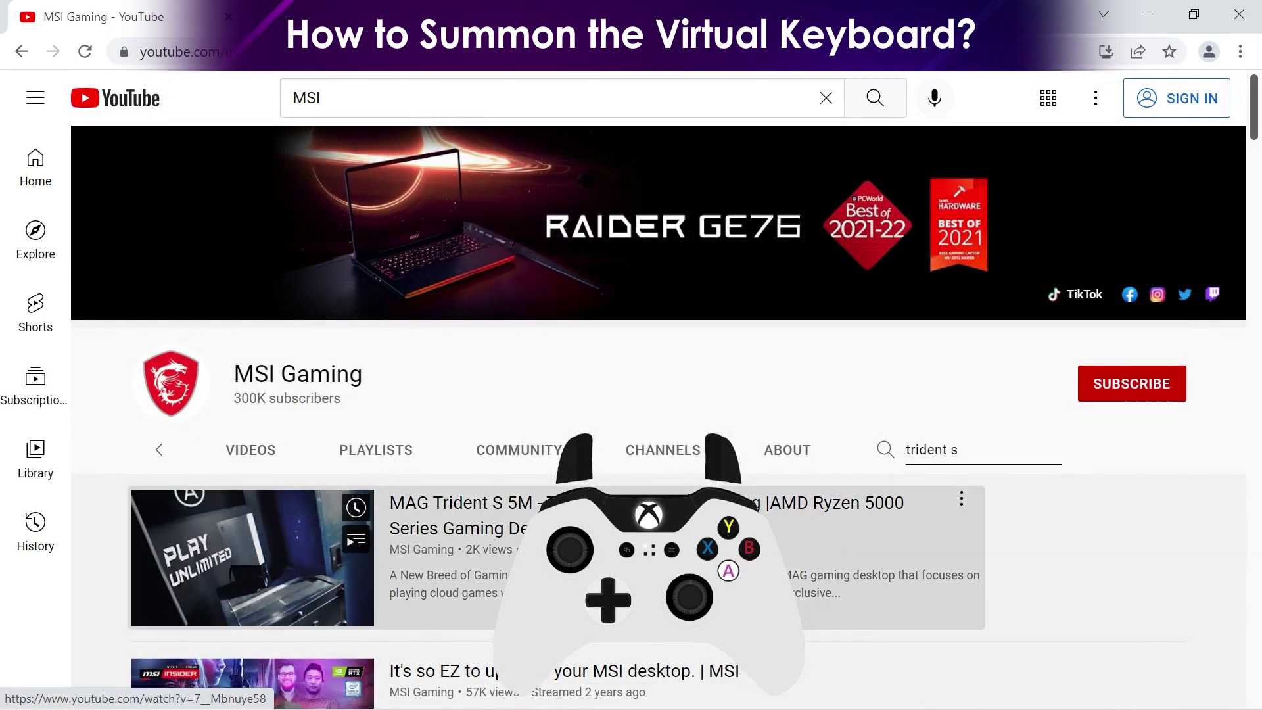
left_click(648, 559)
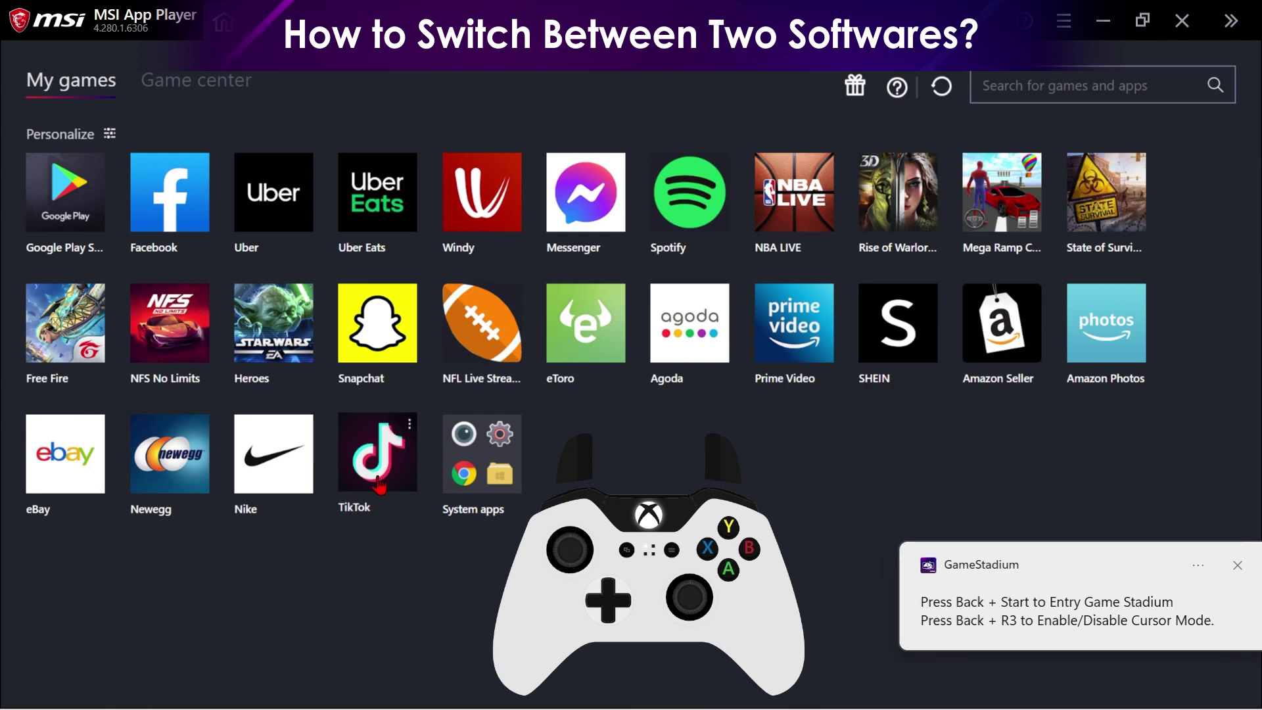
Launch TikTok from My games and scroll its feed down to the Meet MSI clip.
left_click(392, 430)
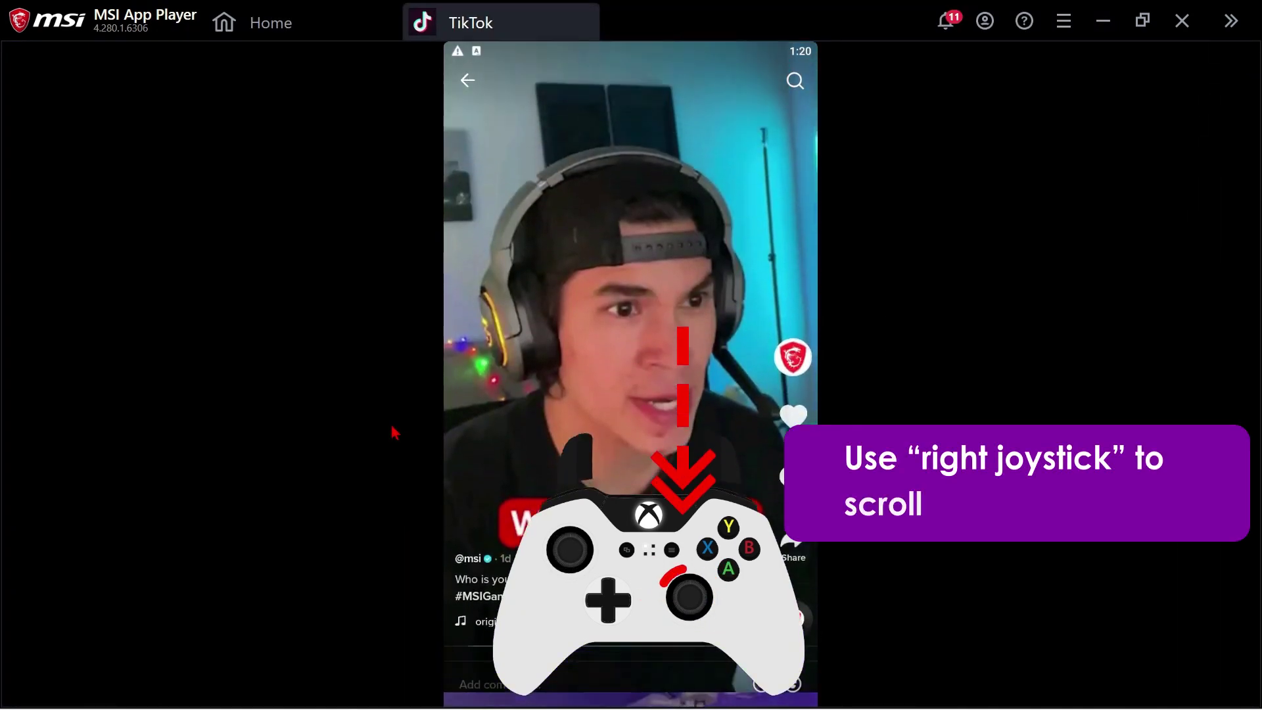
scroll(631, 374, "down", 5)
scroll(630, 375, "down", 5)
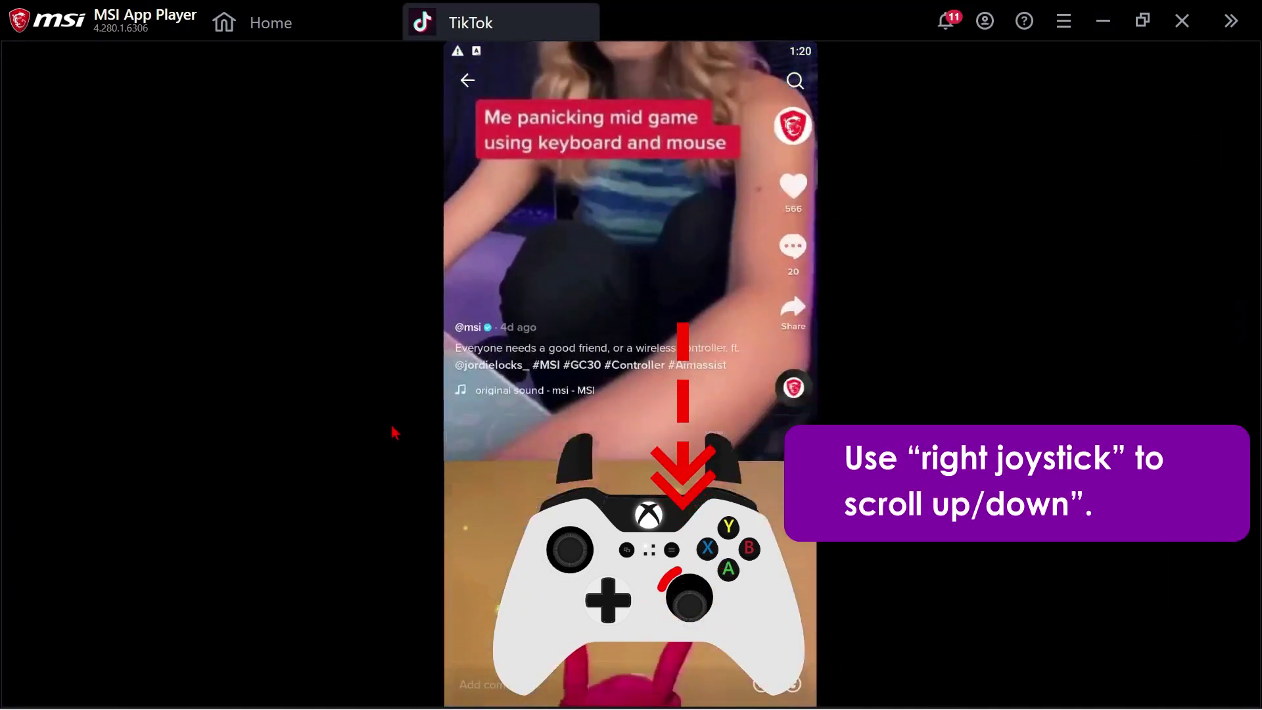
scroll(631, 375, "down", 5)
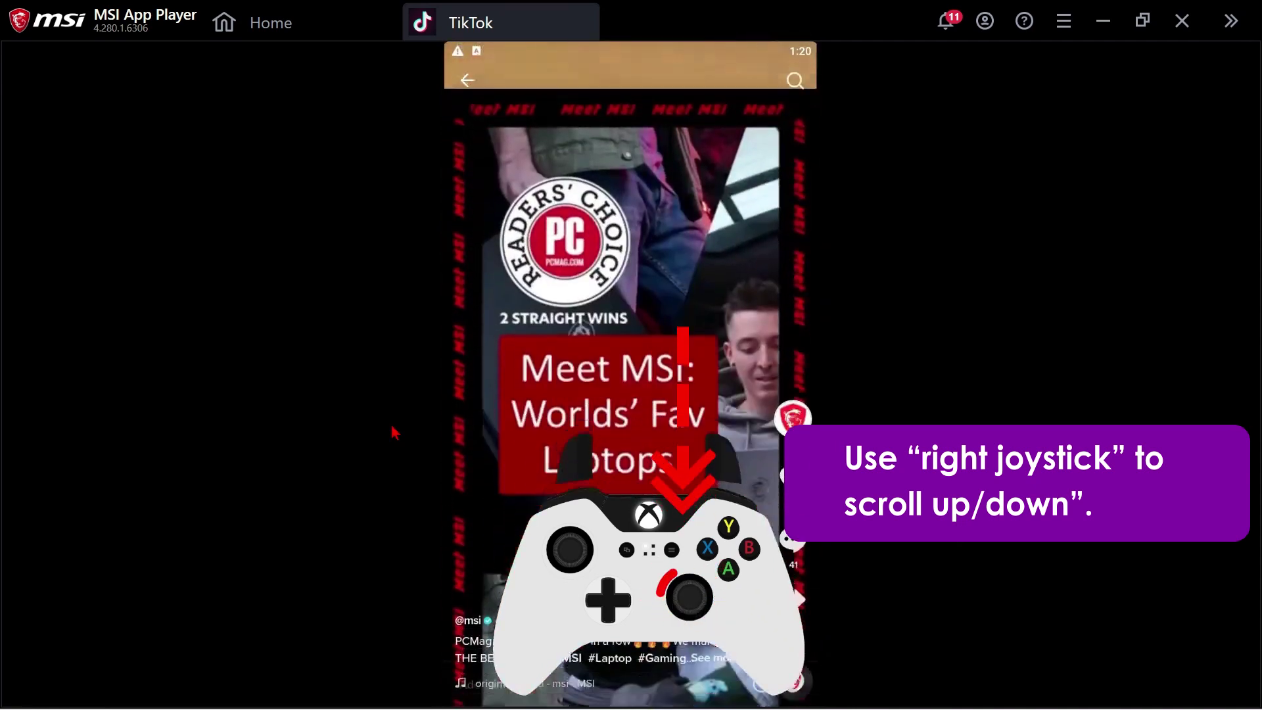